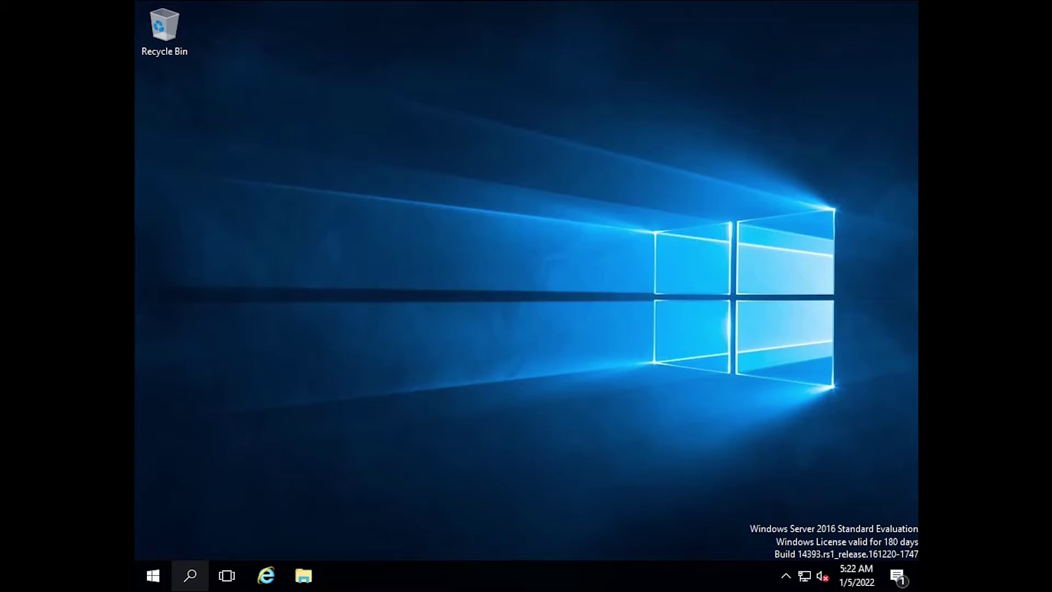
# Open the taskbar search to look up Command Prompt (cmd).
pyautogui.click(189, 575)
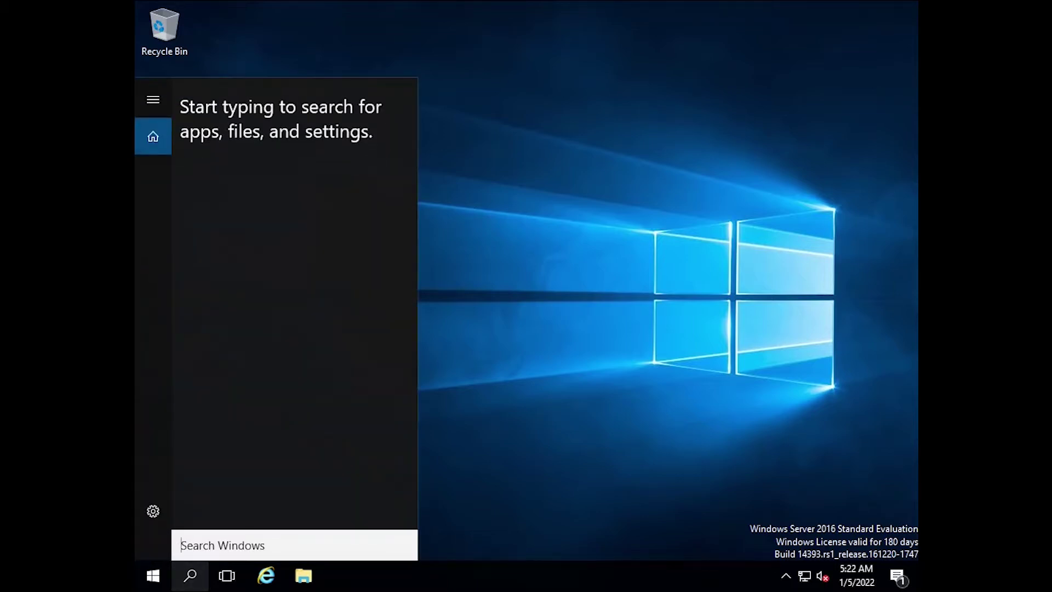
pyautogui.write('c')
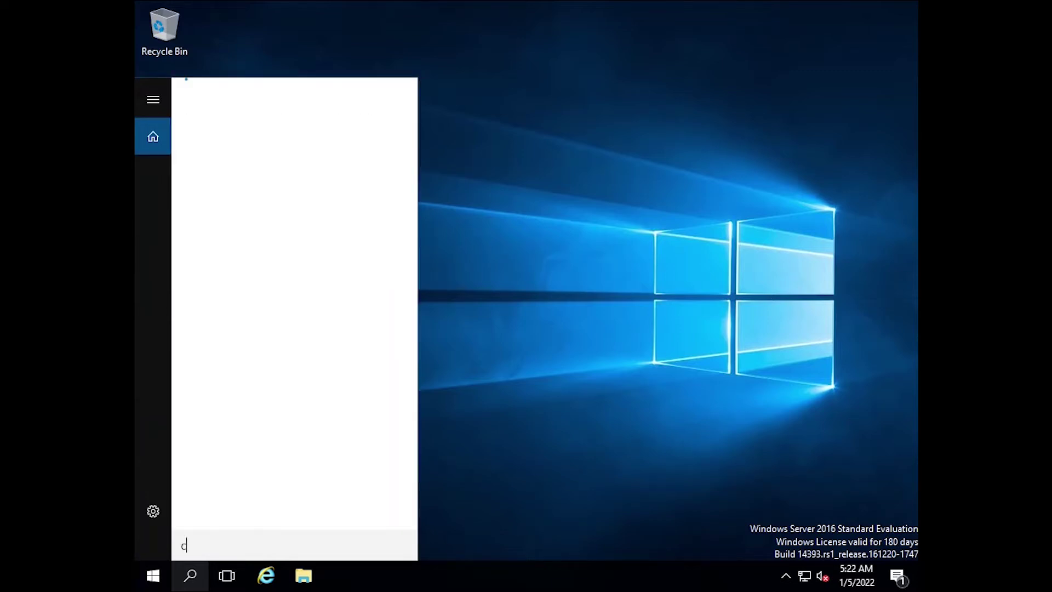
pyautogui.write('md')
# Launch Command Prompt and ping youtube.com, getting four replies with no packet loss.
pyautogui.press('Return')
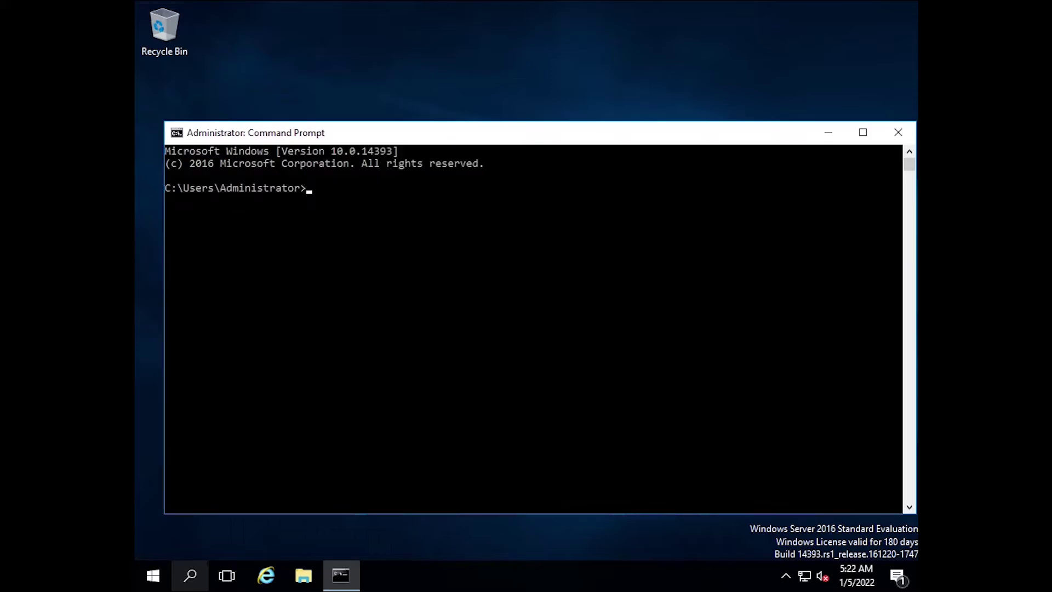
pyautogui.write('telnet')
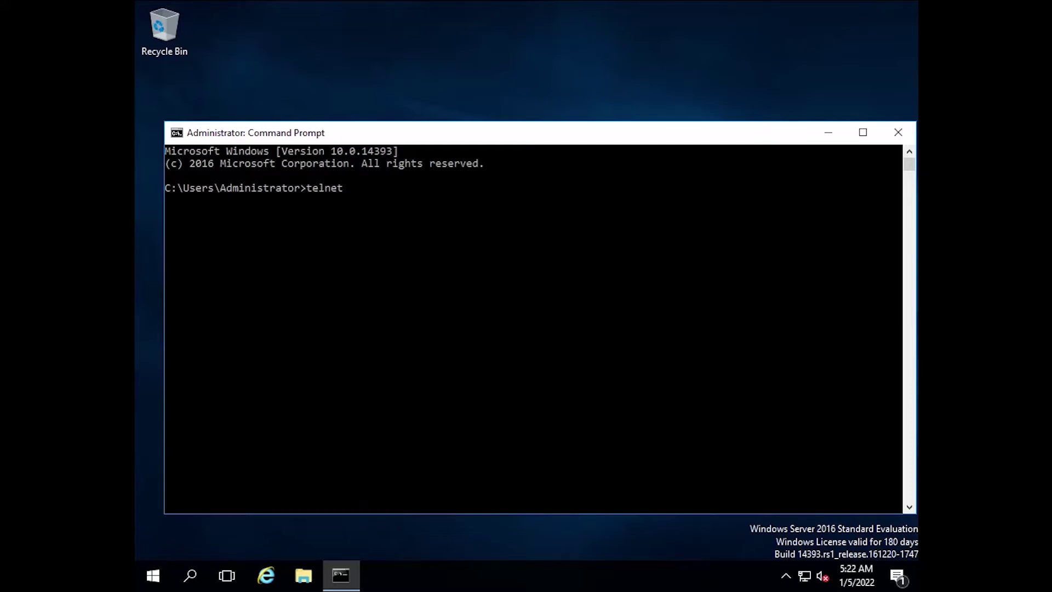
pyautogui.press('BackSpace')
pyautogui.press('BackSpace')
pyautogui.press('BackSpace')
pyautogui.write('ping youtube.com')
pyautogui.press('Return')
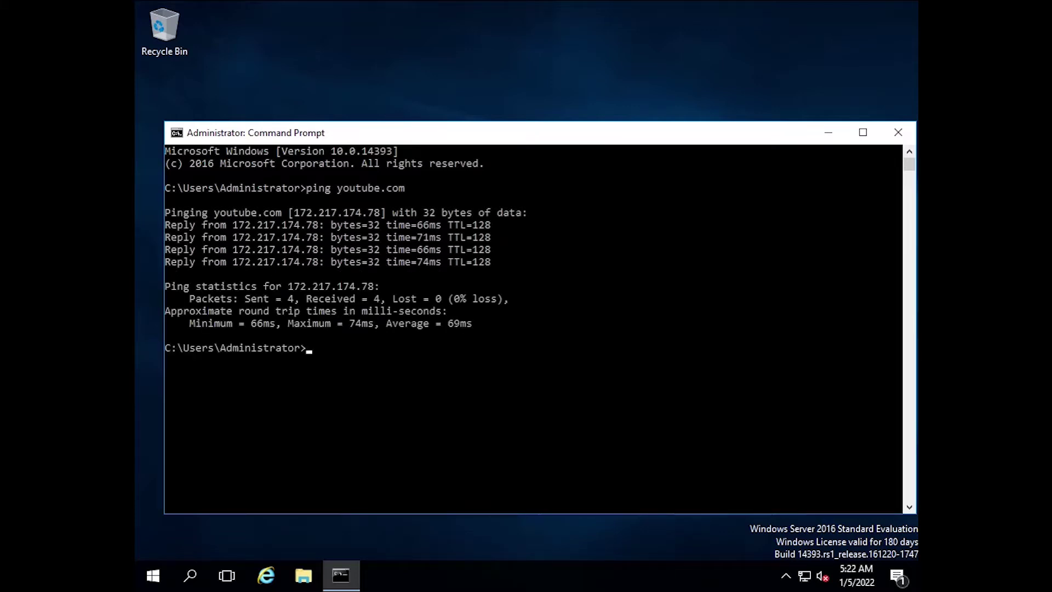
pyautogui.write('t')
pyautogui.write('elnet yo')
pyautogui.write('utube.com ')
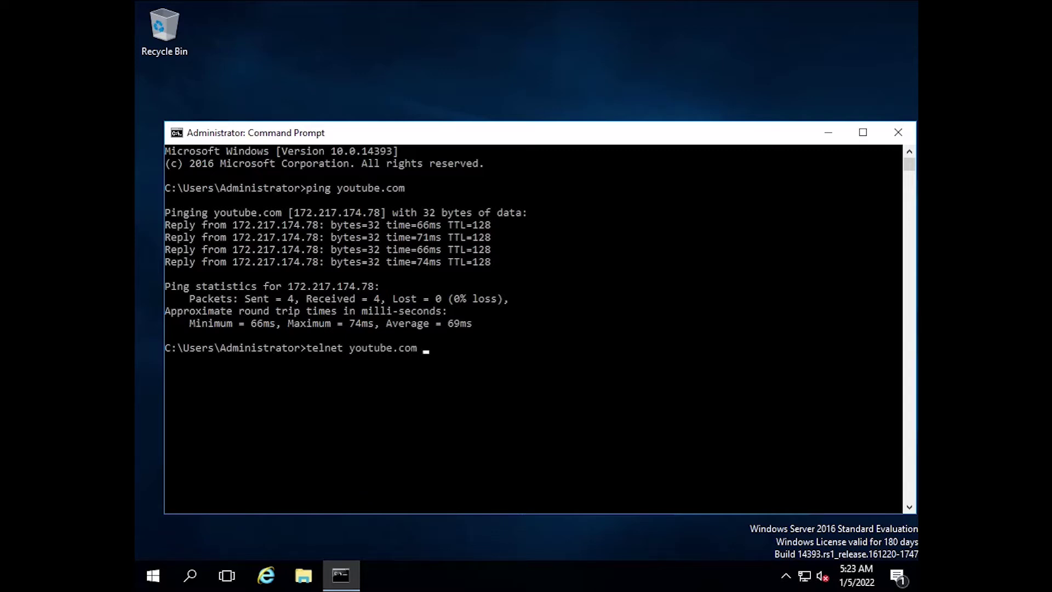
pyautogui.write('443')
# Run 'telnet youtube.com 443' and highlight the 'telnet is not recognized' error.
pyautogui.press('Return')
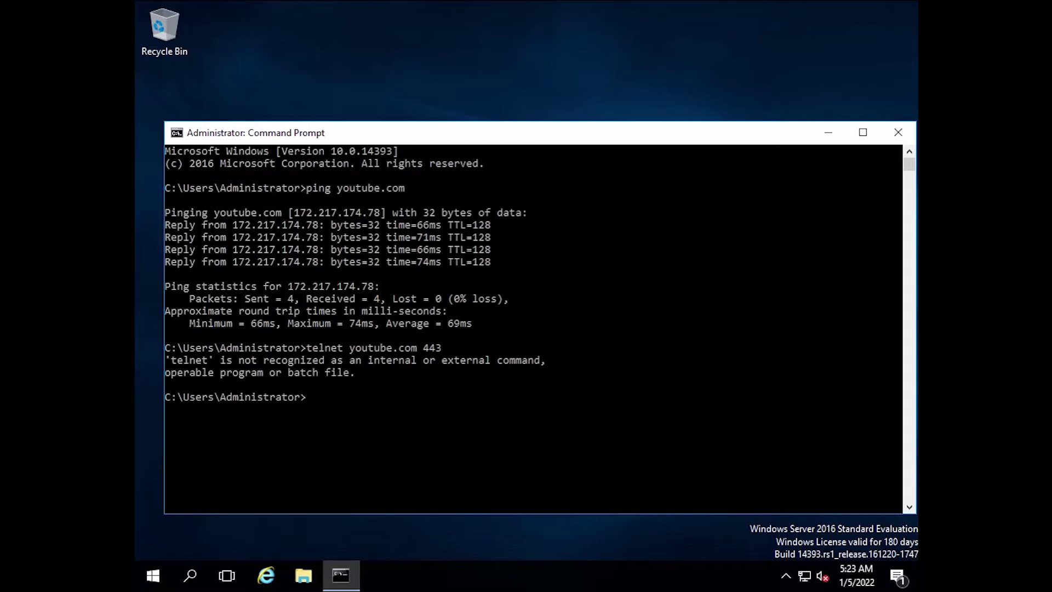
pyautogui.moveTo(362, 374); pyautogui.dragTo(165, 362)
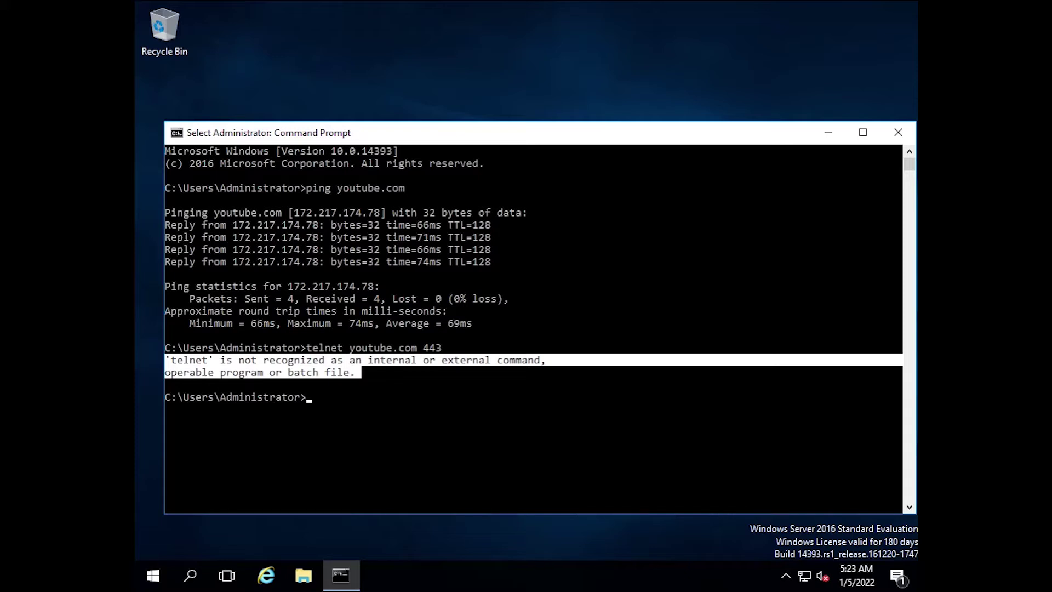
# Search for 'serv' and launch Server Manager from the results.
pyautogui.click(190, 575)
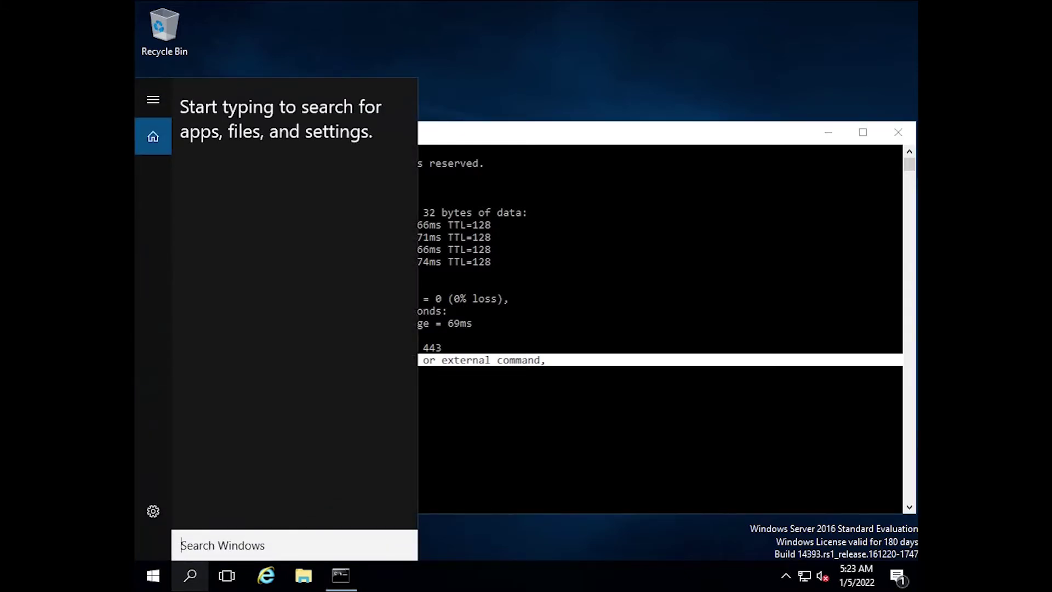
pyautogui.write('serv')
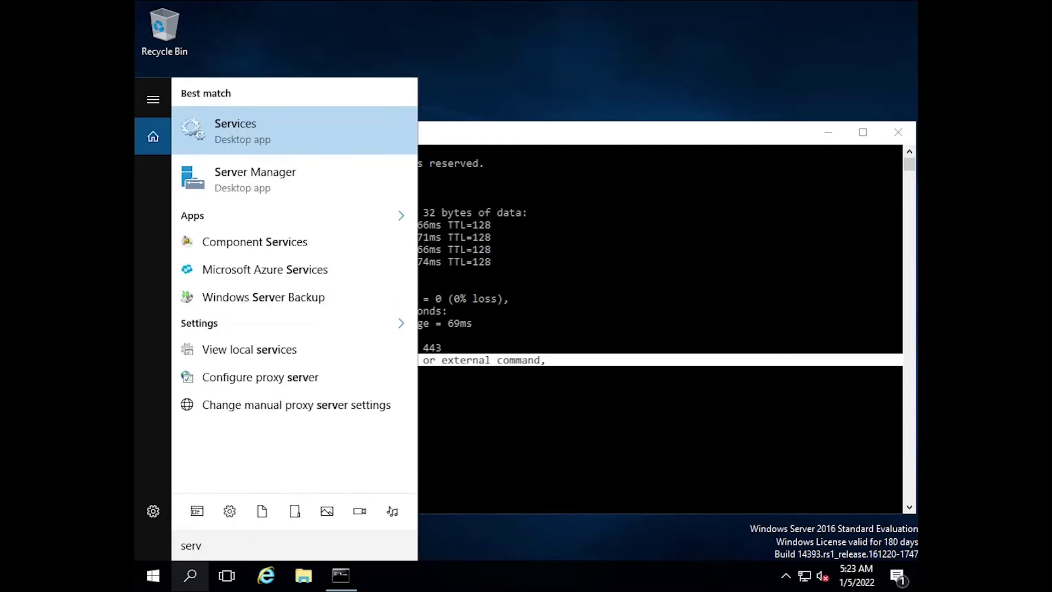
pyautogui.press('Down')
pyautogui.press('Return')
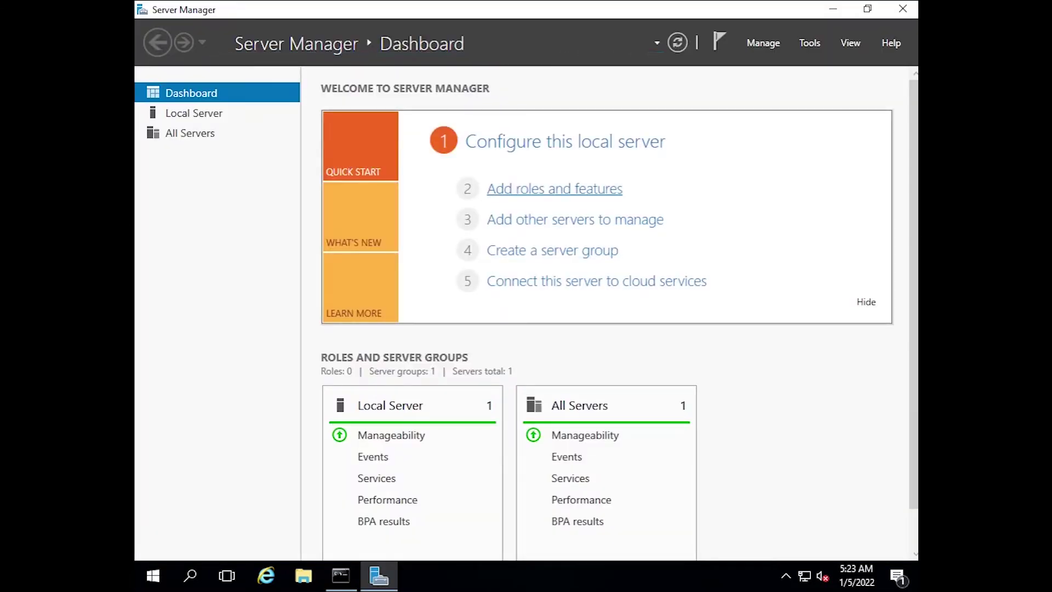
# Start Add Roles and Features with role-based installation on the local server.
pyautogui.click(555, 188)
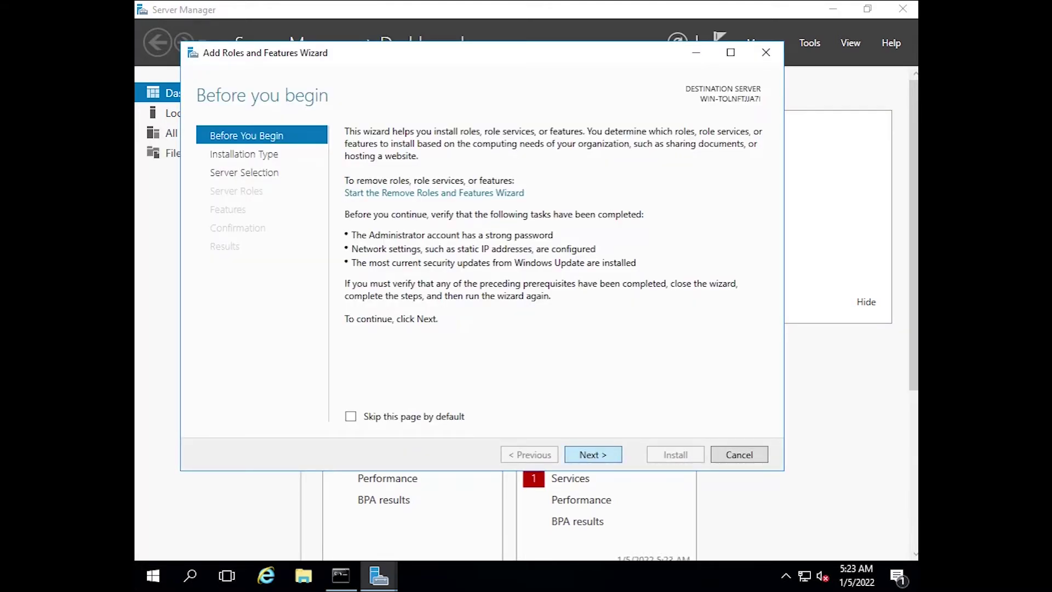
pyautogui.press('Return')
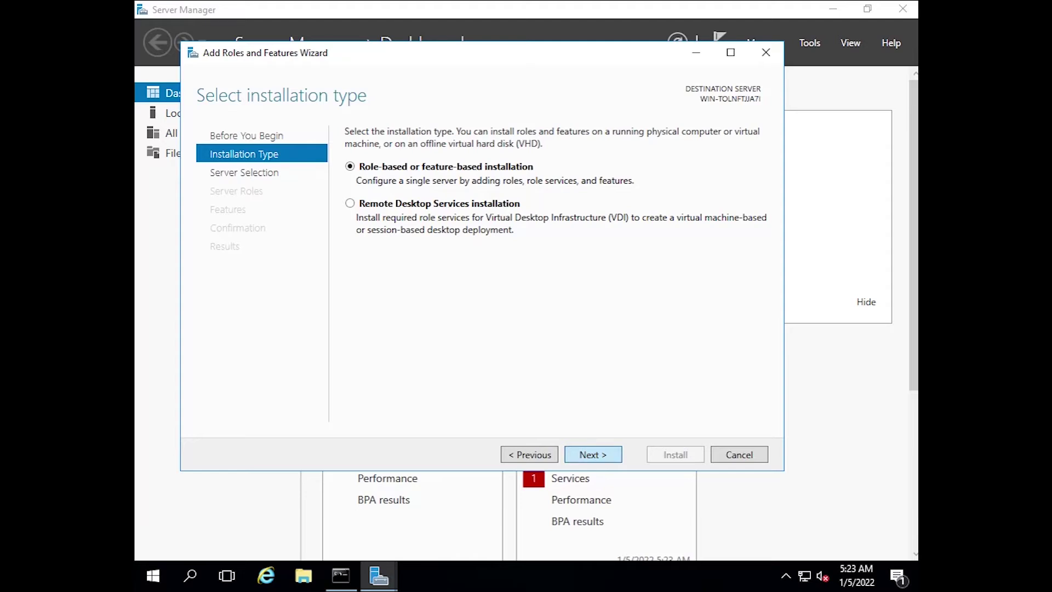
pyautogui.press('Return')
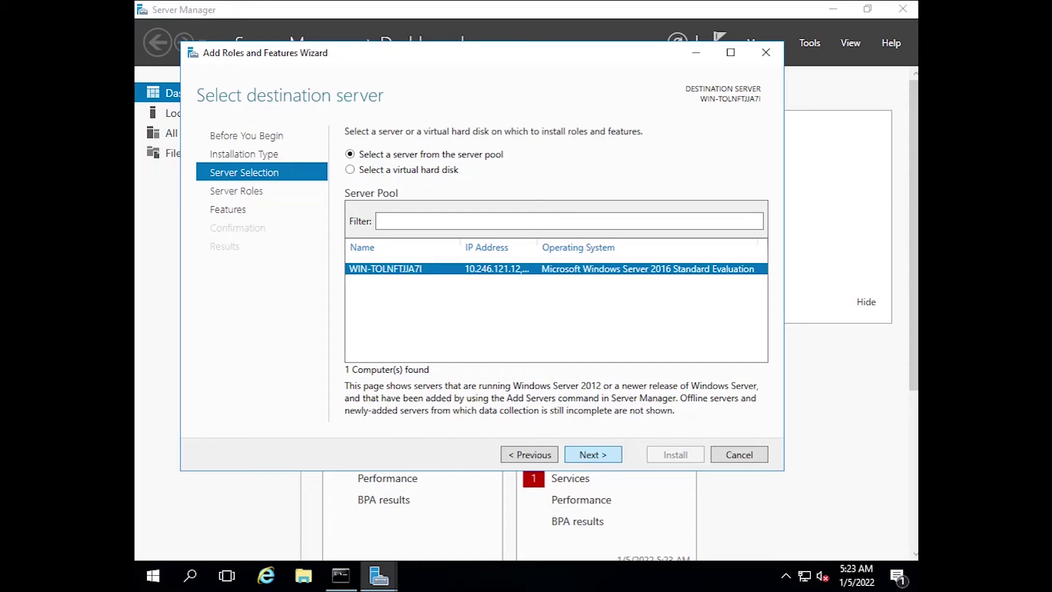
pyautogui.click(593, 454)
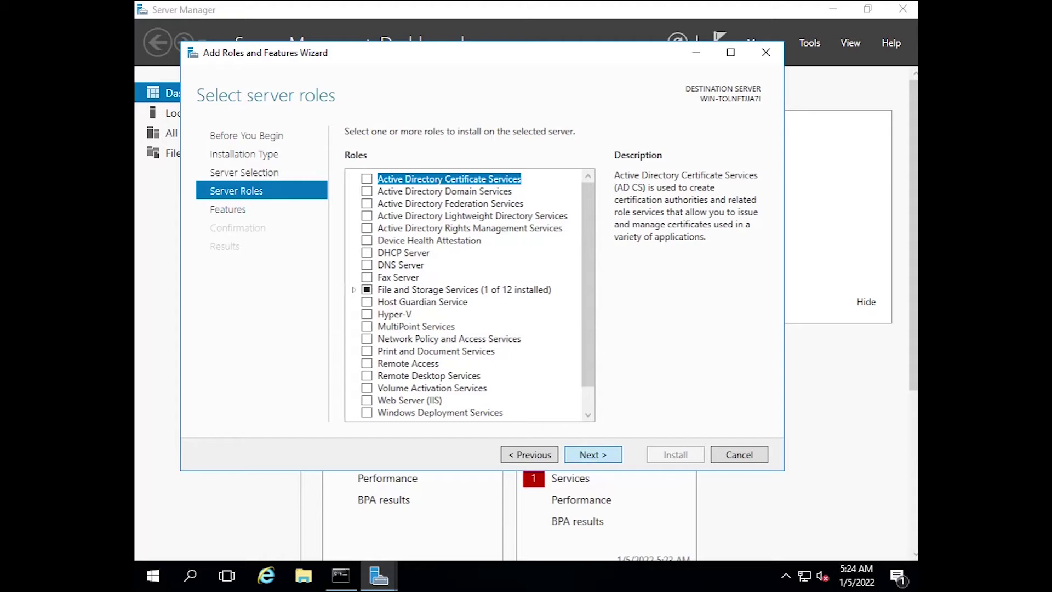
# Tick Telnet Client on the Features page and continue to the confirmation page.
pyautogui.press('Return')
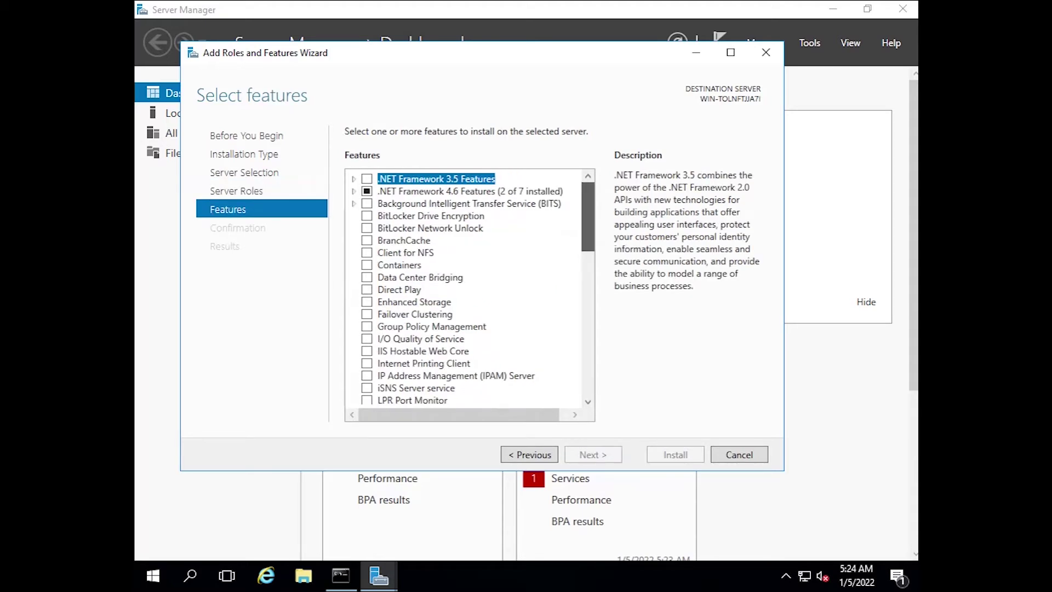
pyautogui.scroll(-5, 468, 287)
pyautogui.scroll(-2, 468, 289)
pyautogui.scroll(-2, 469, 289)
pyautogui.scroll(-2, 469, 287)
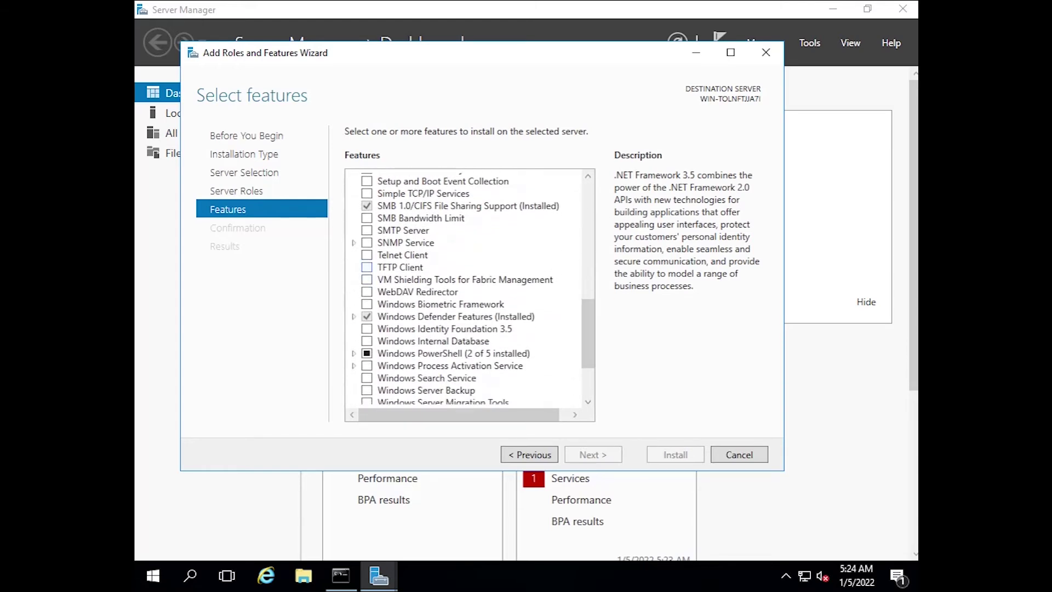
pyautogui.click(366, 255)
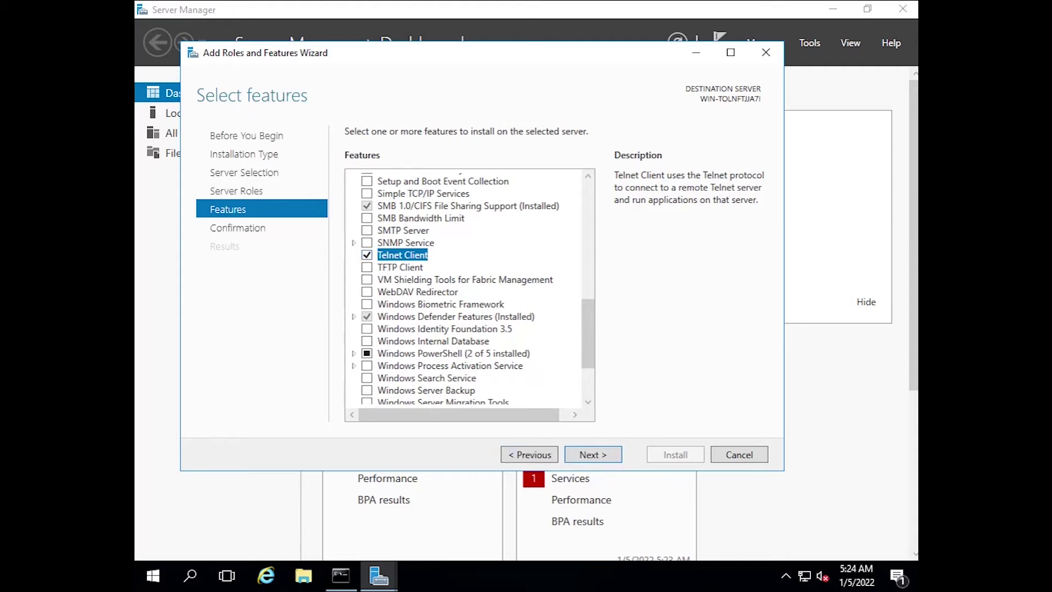
pyautogui.press('Return')
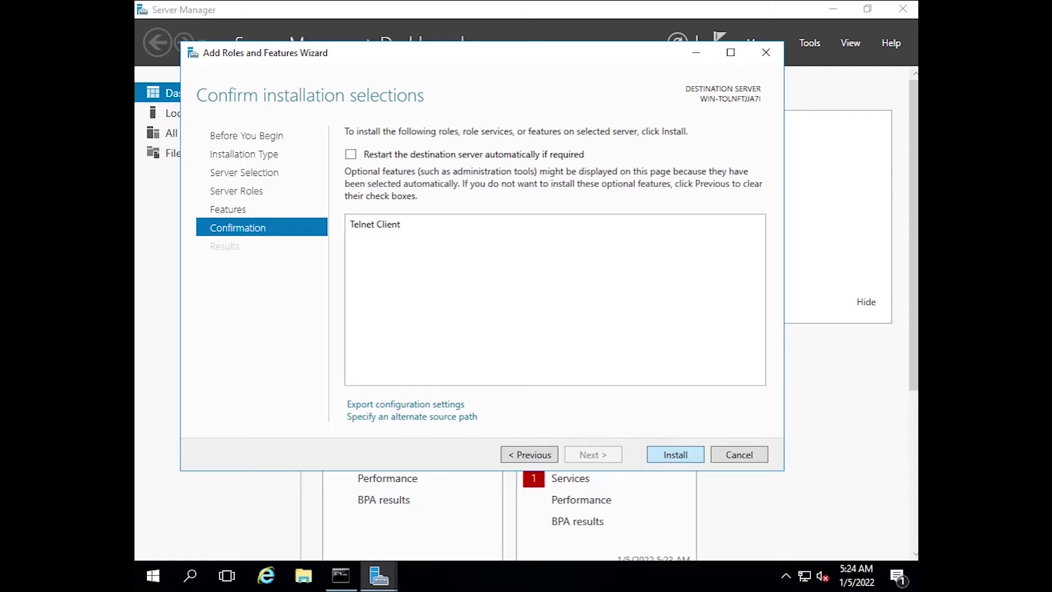
# Install Telnet Client and wait until the wizard reports success.
pyautogui.press('Return')
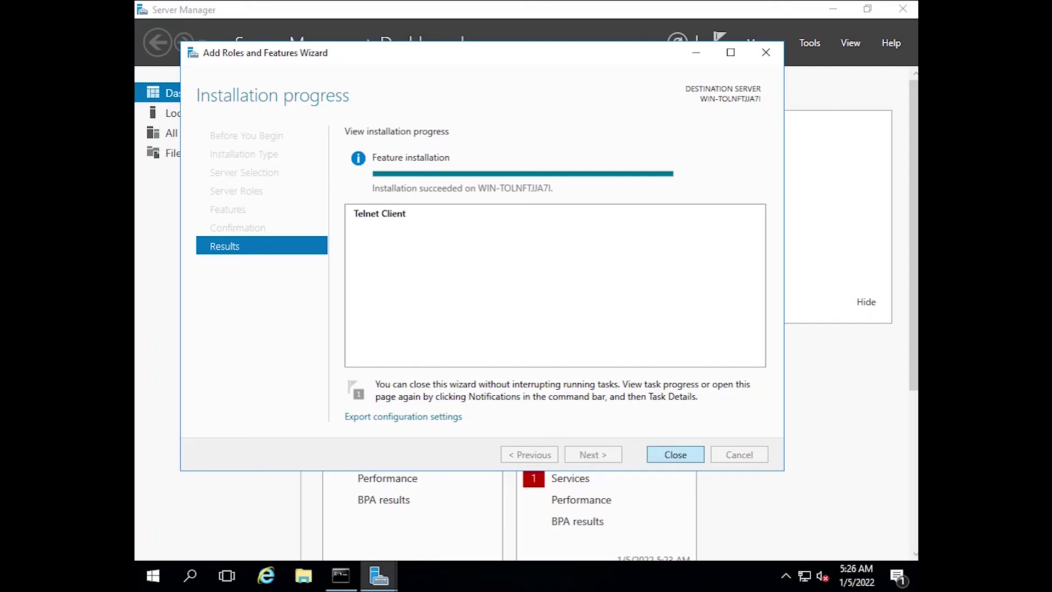
# Close the wizard and rerun 'telnet youtube.com 443' in Command Prompt, which now connects.
pyautogui.press('Return')
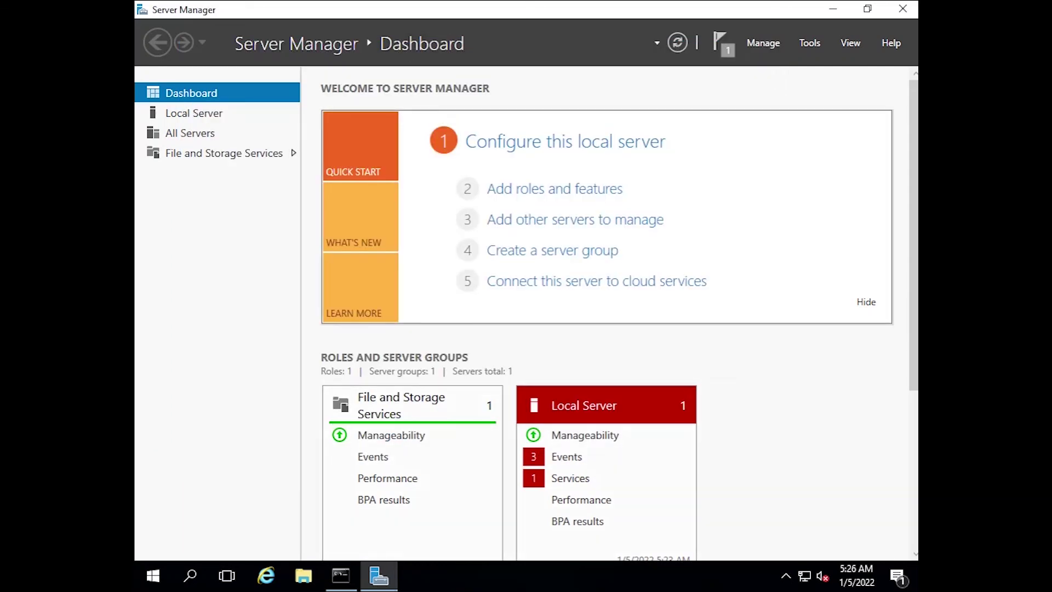
pyautogui.click(341, 575)
pyautogui.click(339, 398)
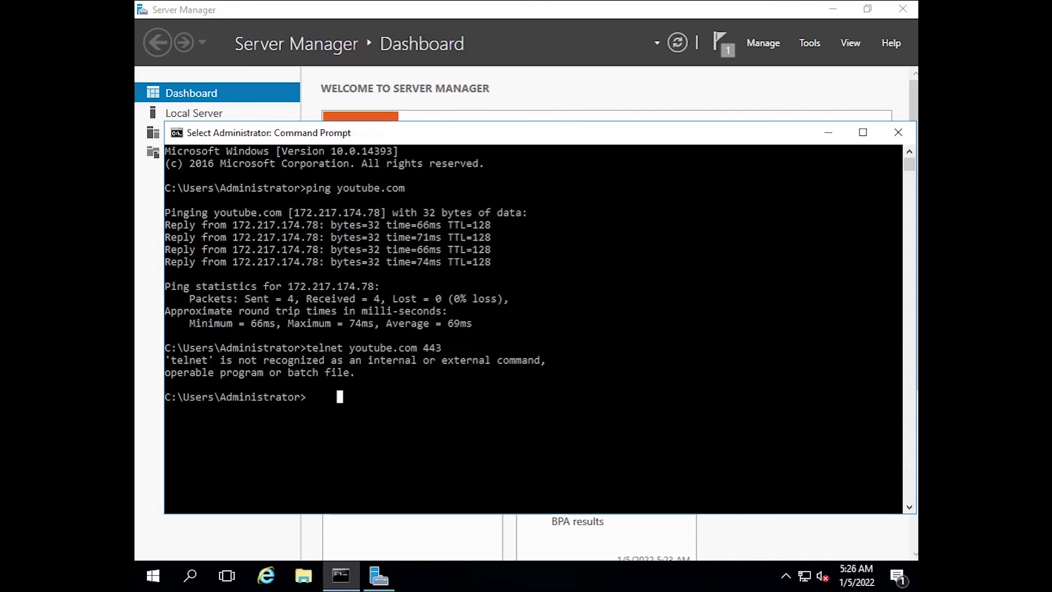
pyautogui.press('Up')
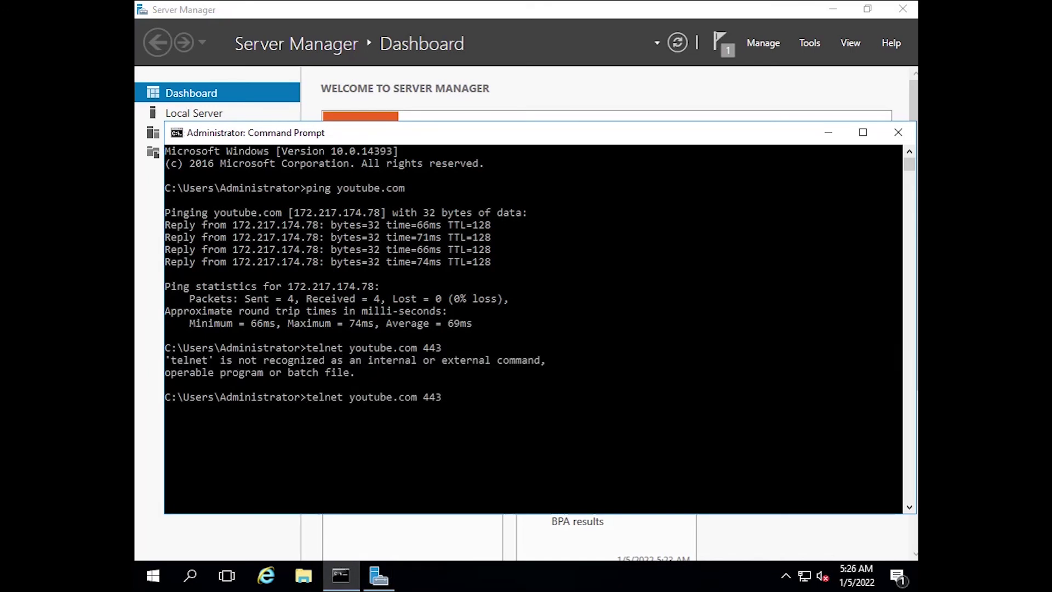
pyautogui.press('Return')
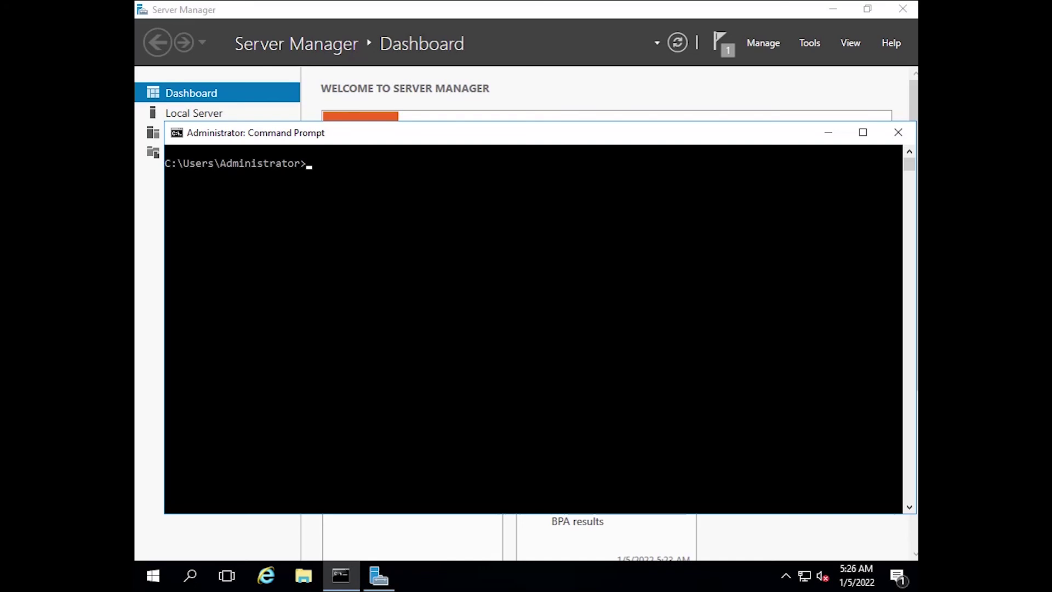
# Close the Command Prompt window, leaving the Server Manager dashboard on screen.
pyautogui.click(898, 133)
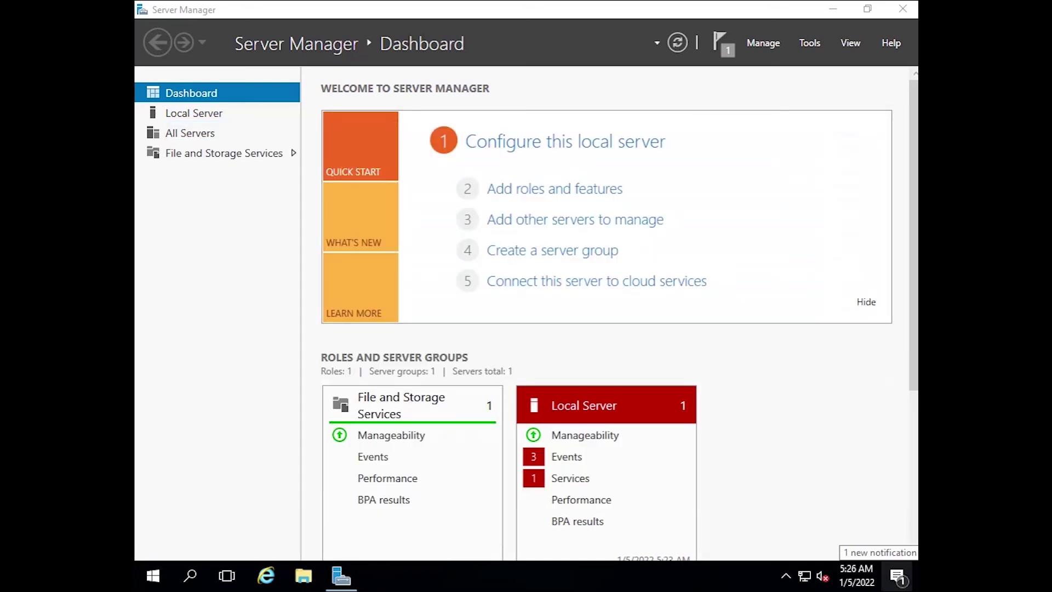